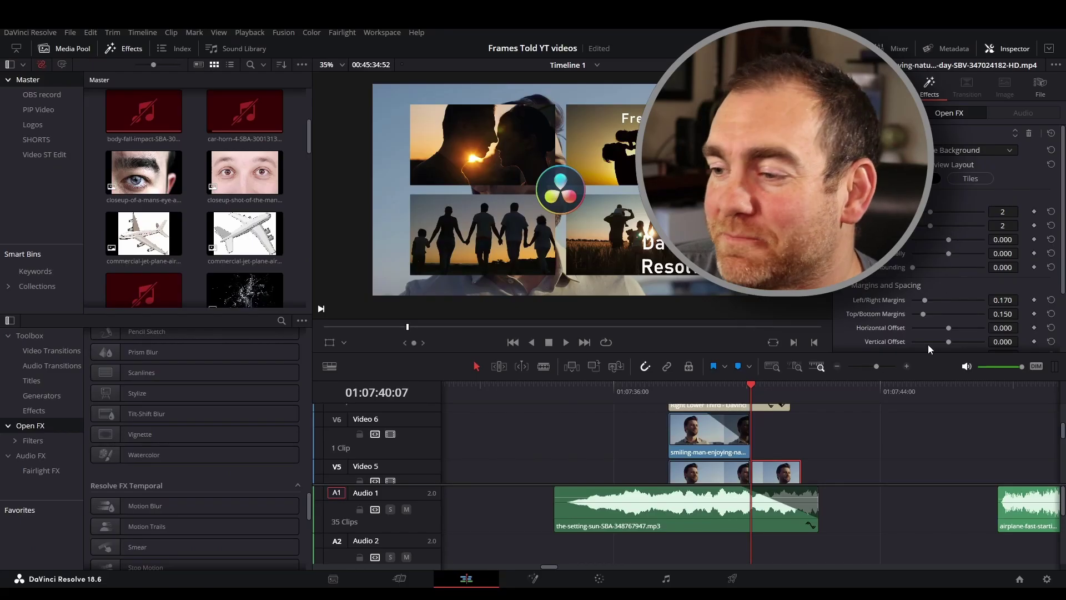
scroll(791, 422, "down", 1)
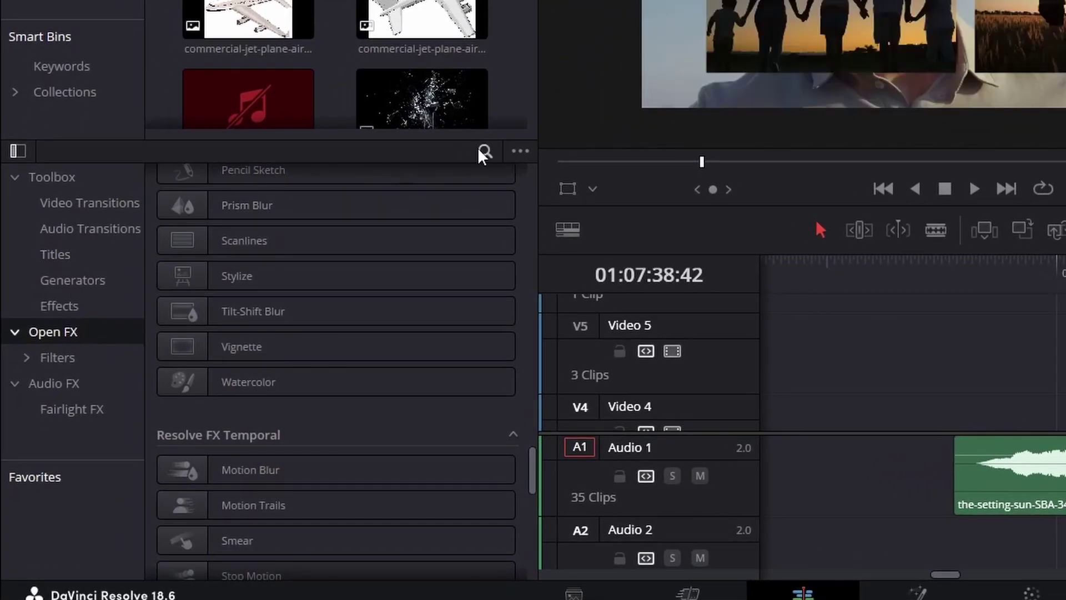
Step: Search the effects for 'coll' and drop Video Collage onto the smiling-man timeline clip
left_click(461, 170)
type("c")
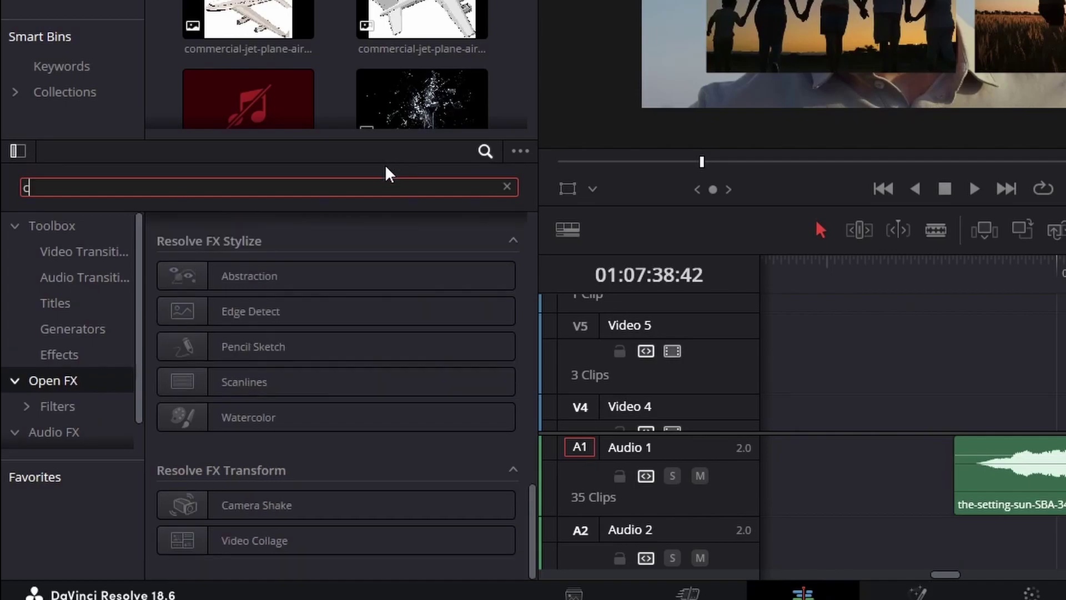
type("oll")
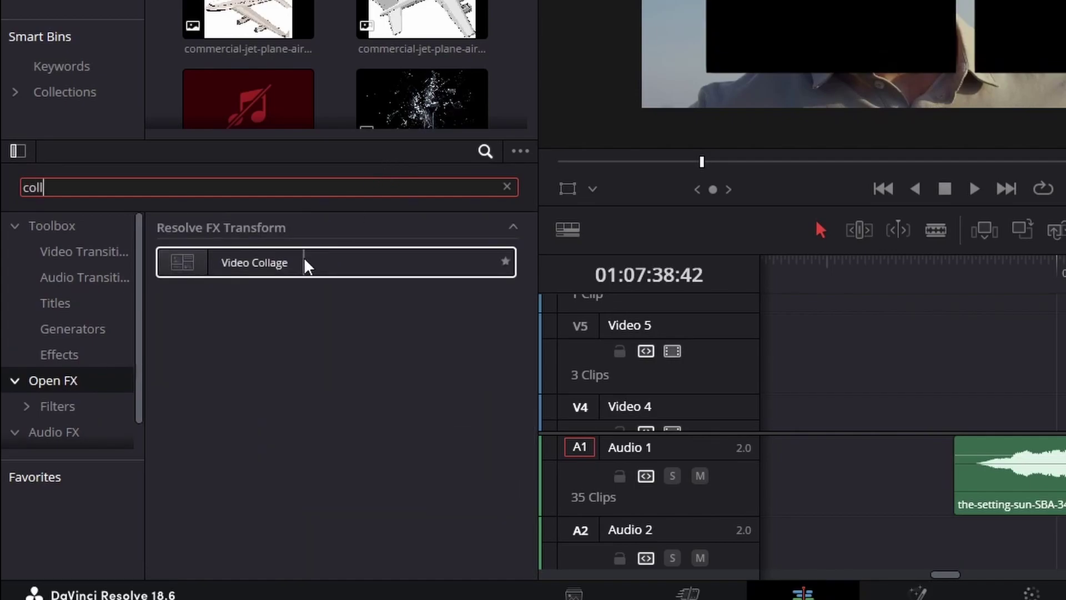
left_click_drag(304, 260, 587, 393)
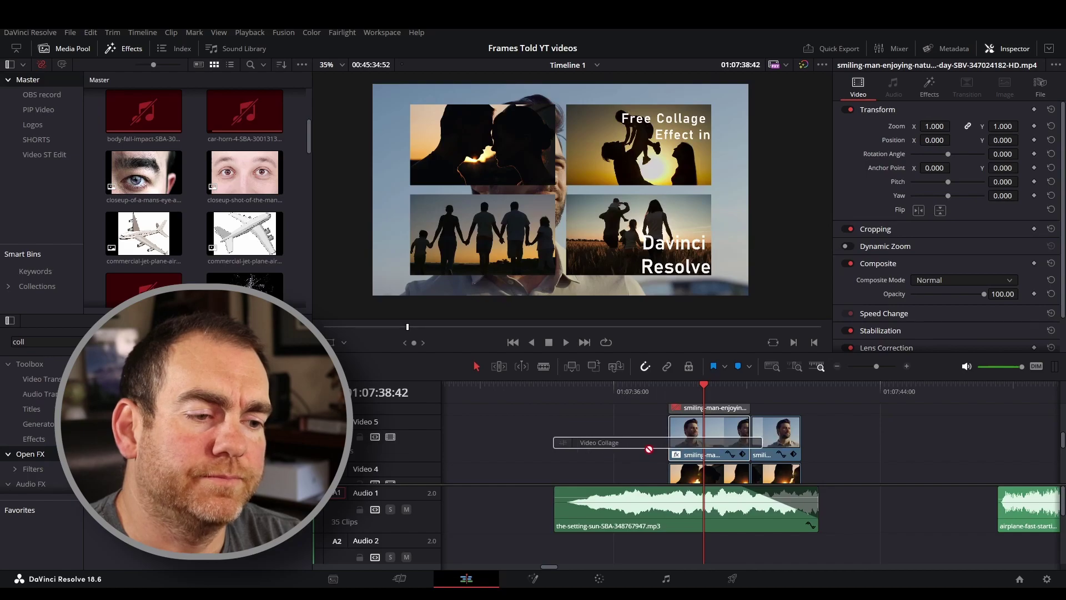
left_click_drag(680, 442, 680, 442)
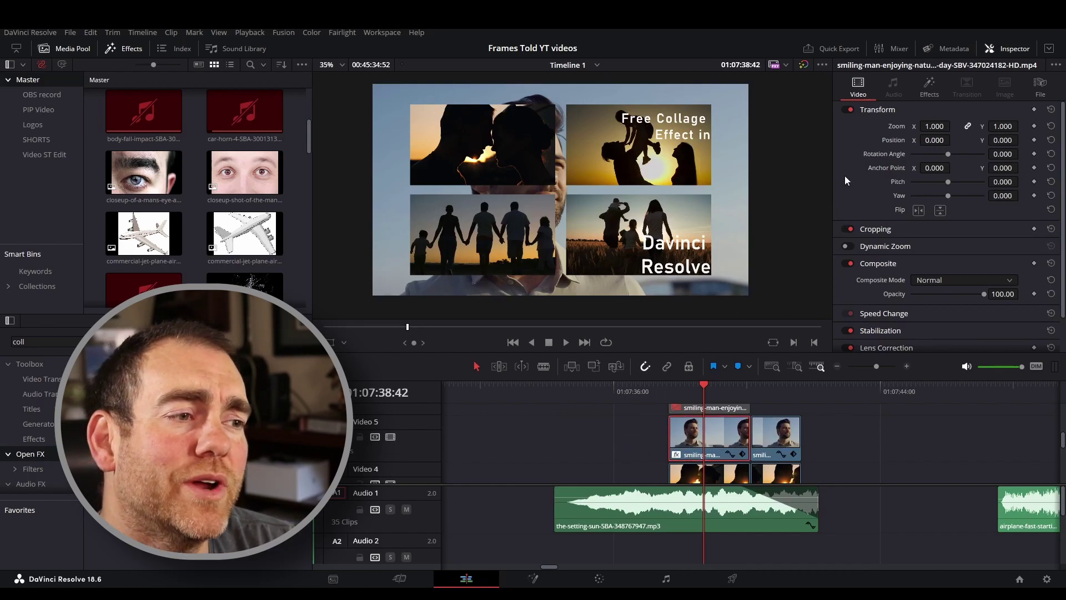
Step: Set Video Collage Columns to 2 and Rows to 2 in the Inspector's Effects settings
left_click(929, 83)
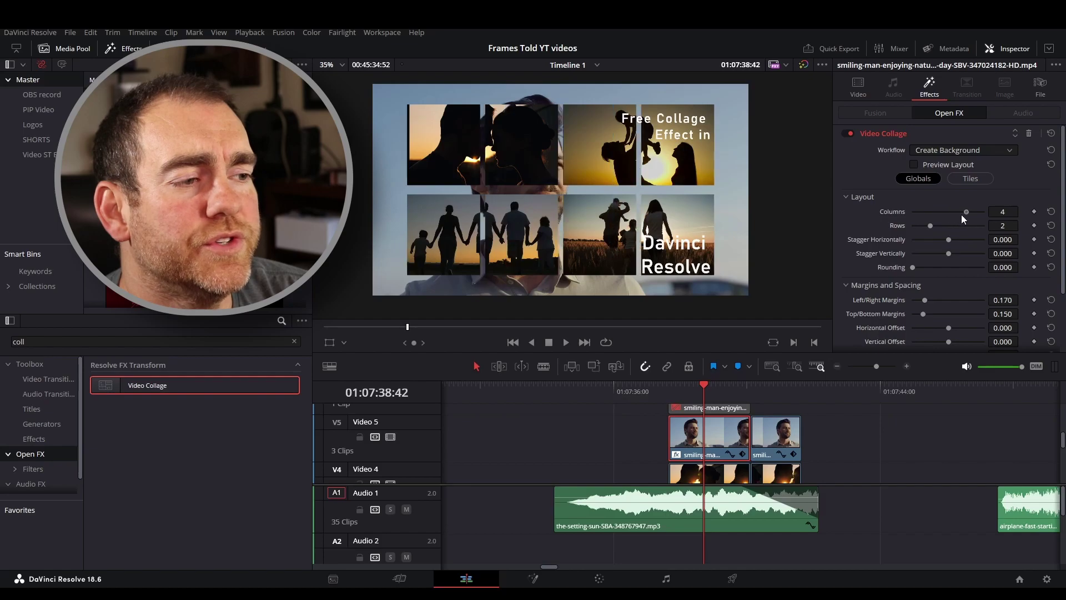
mouse_move(981, 212)
left_mouse_down()
mouse_move(929, 211)
mouse_move(948, 238)
left_mouse_up()
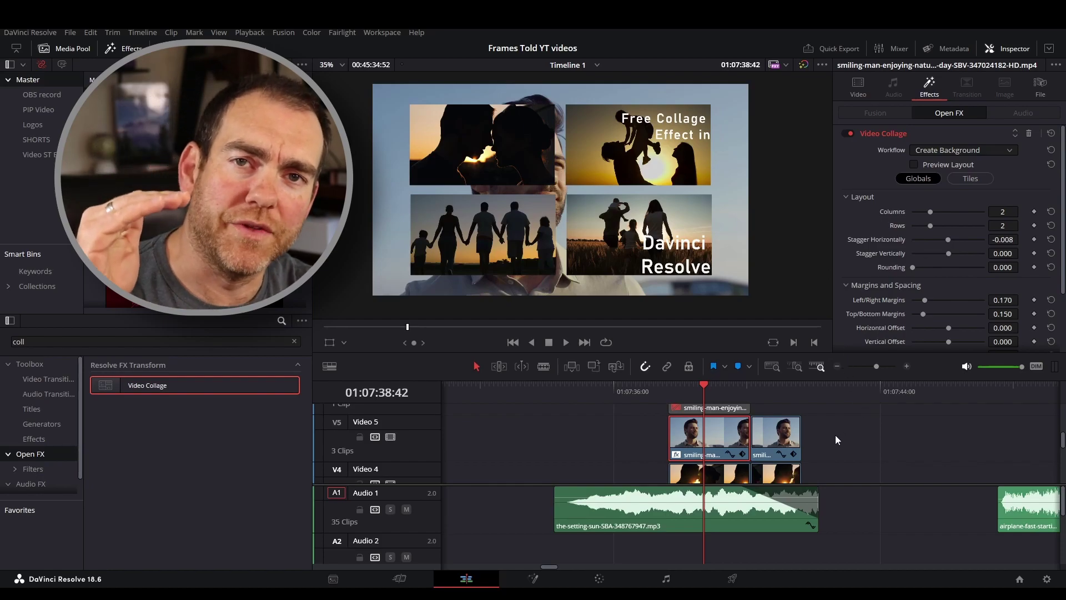
scroll(835, 435, "down", 1)
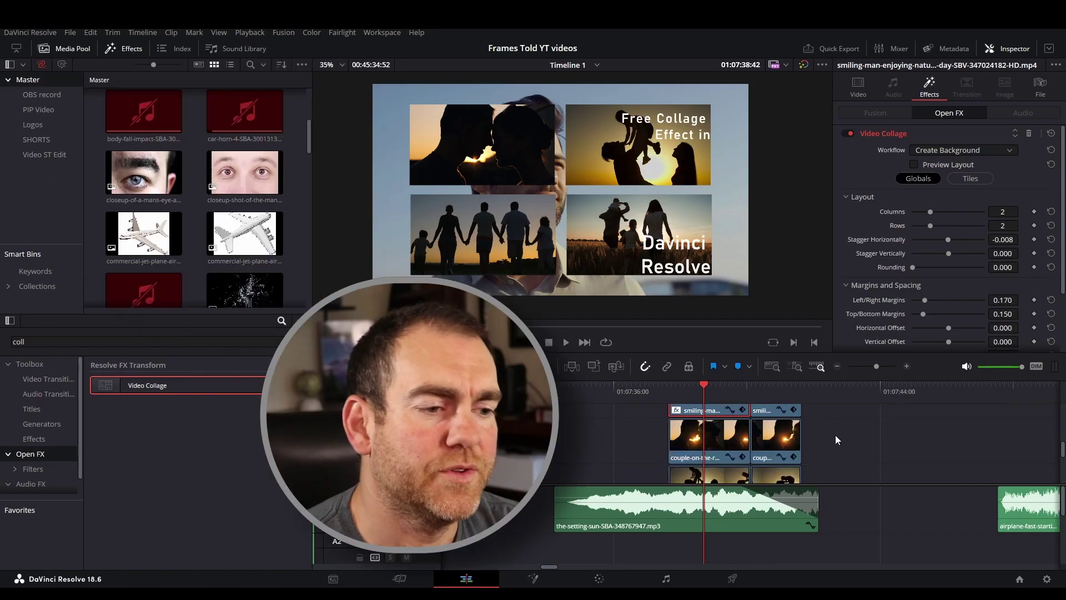
left_click(737, 435)
scroll(734, 442, "up", 1)
scroll(731, 450, "up", 2)
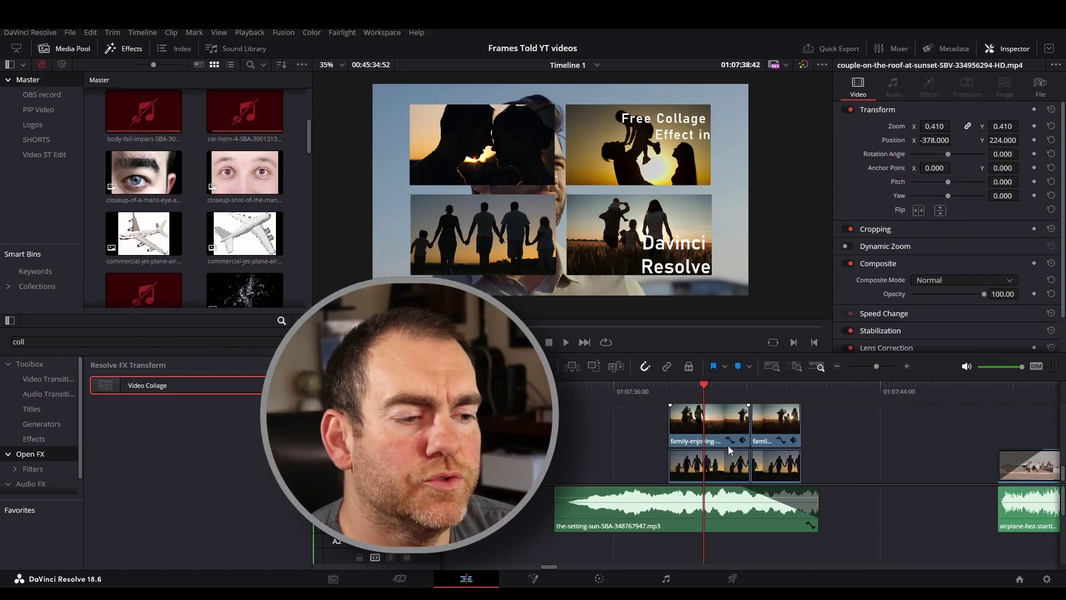
scroll(723, 460, "up", 2)
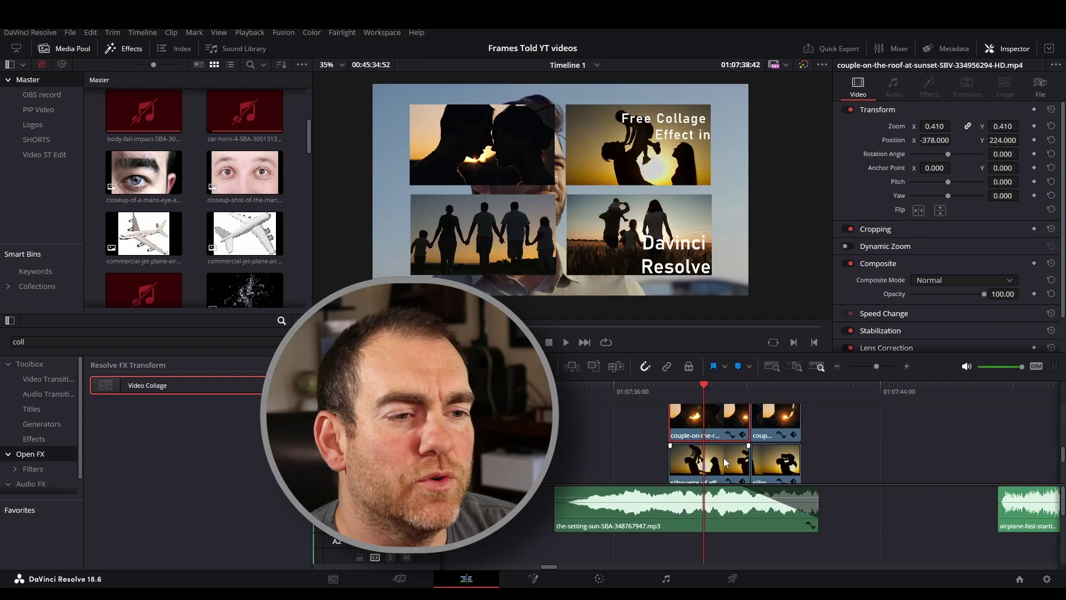
scroll(728, 458, "up", 2)
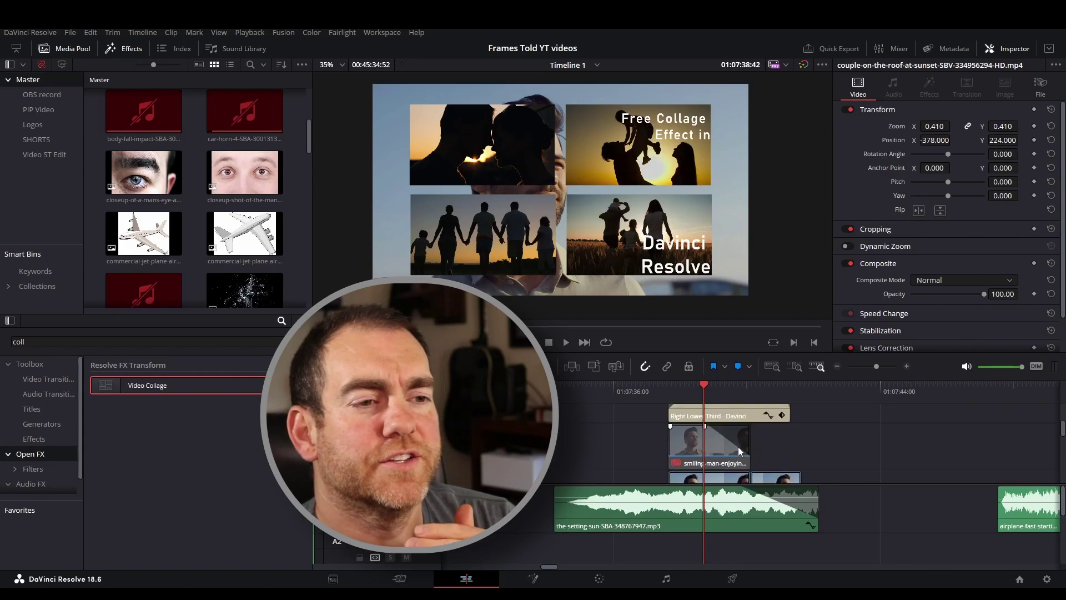
scroll(738, 447, "down", 2)
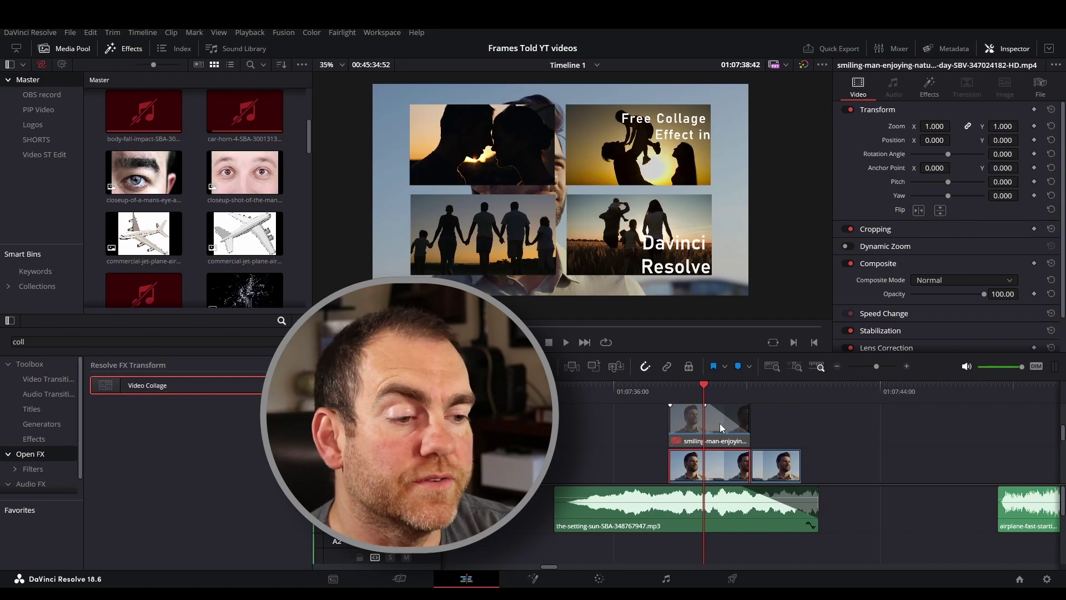
Step: Select the smiling-man clip on Video 6 and play back the sunset collage and title
left_click(720, 423)
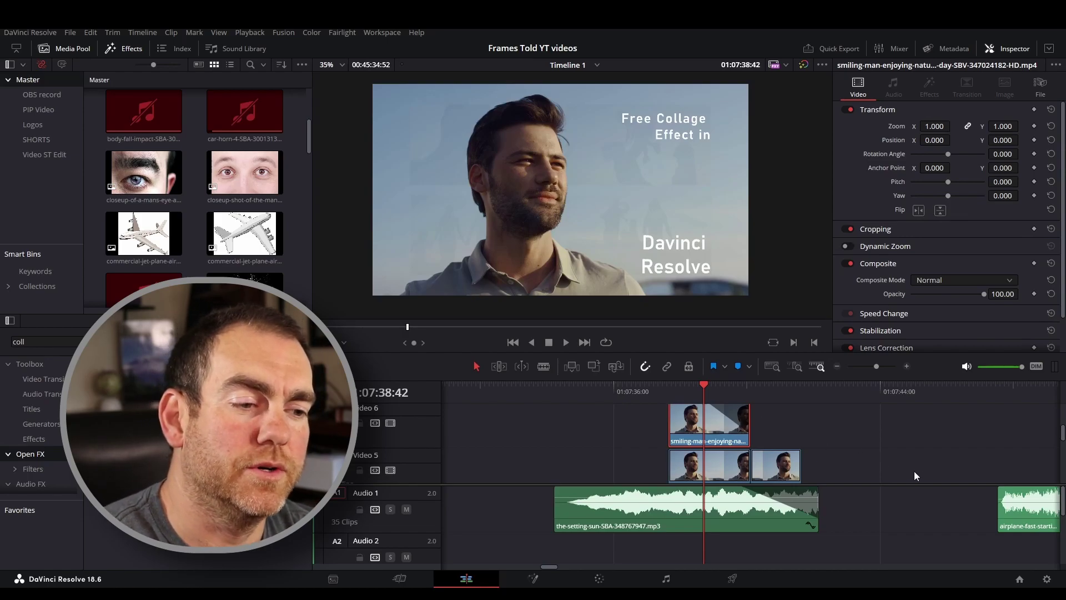
key("space")
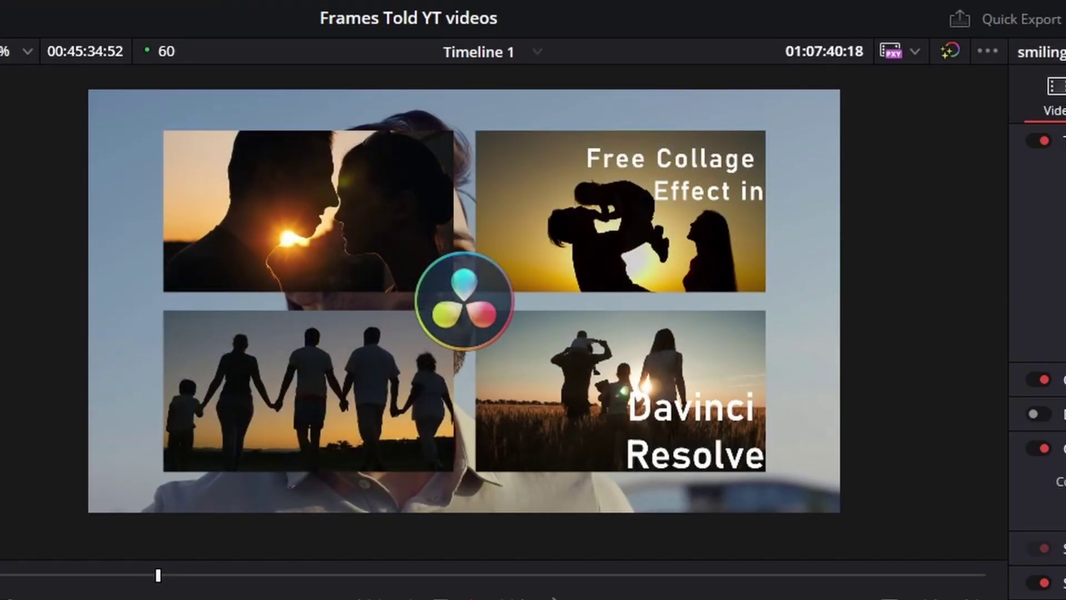